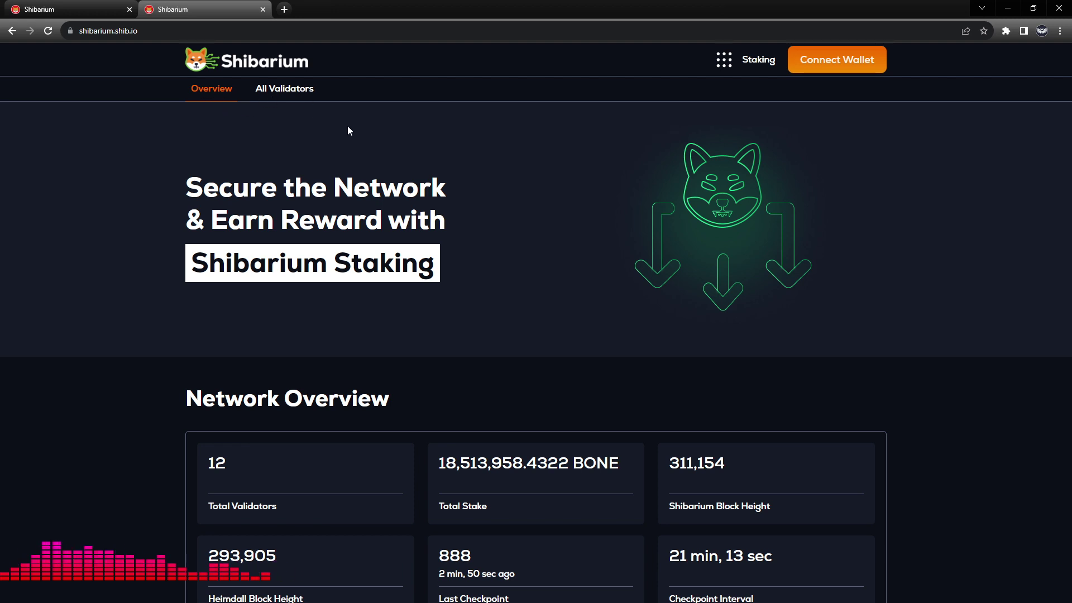
# Connect a MetaMask wallet to Shibarium Staking from the Login card.
pyautogui.click(832, 66)
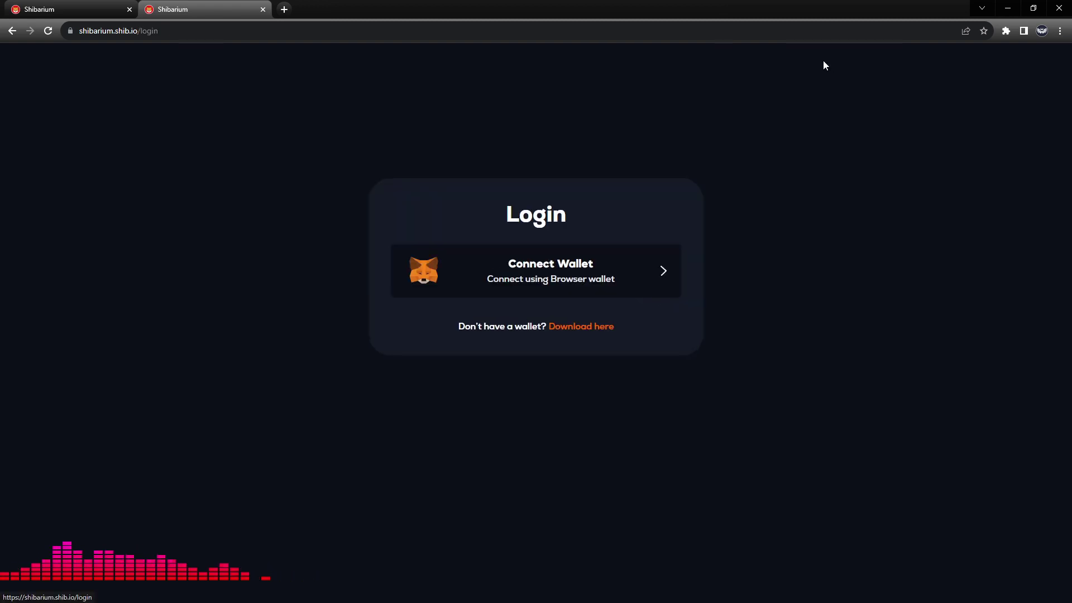
pyautogui.click(501, 281)
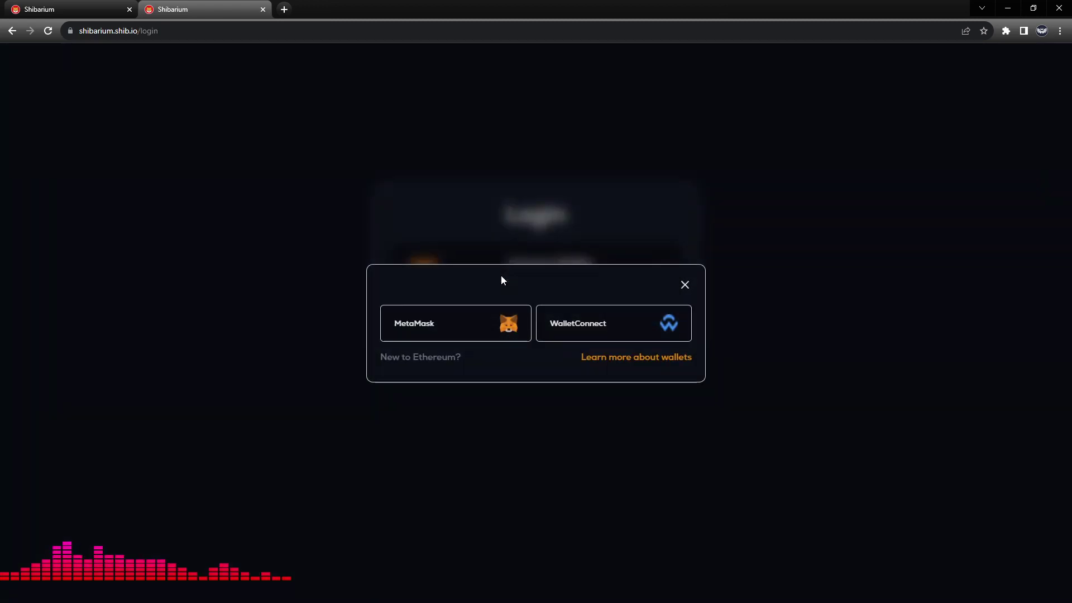
pyautogui.click(426, 334)
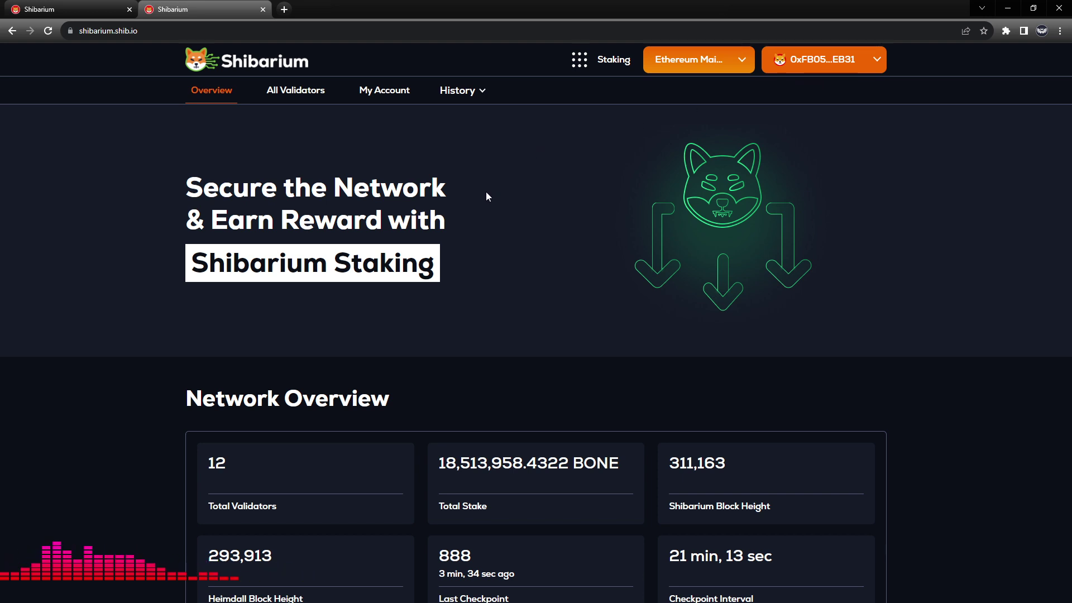
# Open All Validators and browse the table toward validator 42069, clearing stray text selections.
pyautogui.click(305, 92)
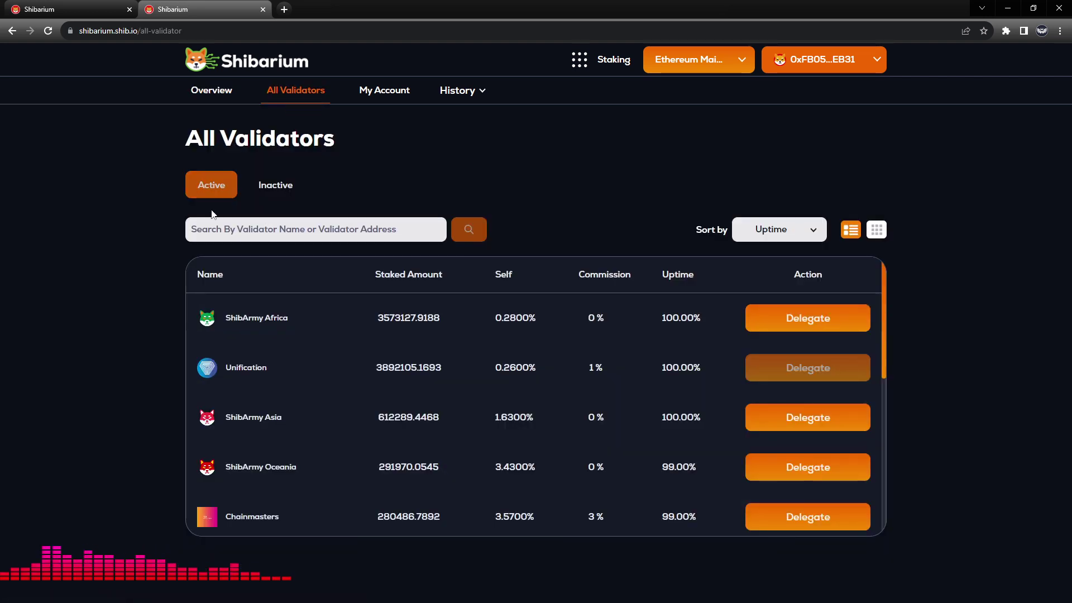
pyautogui.scroll(-4, 225, 340)
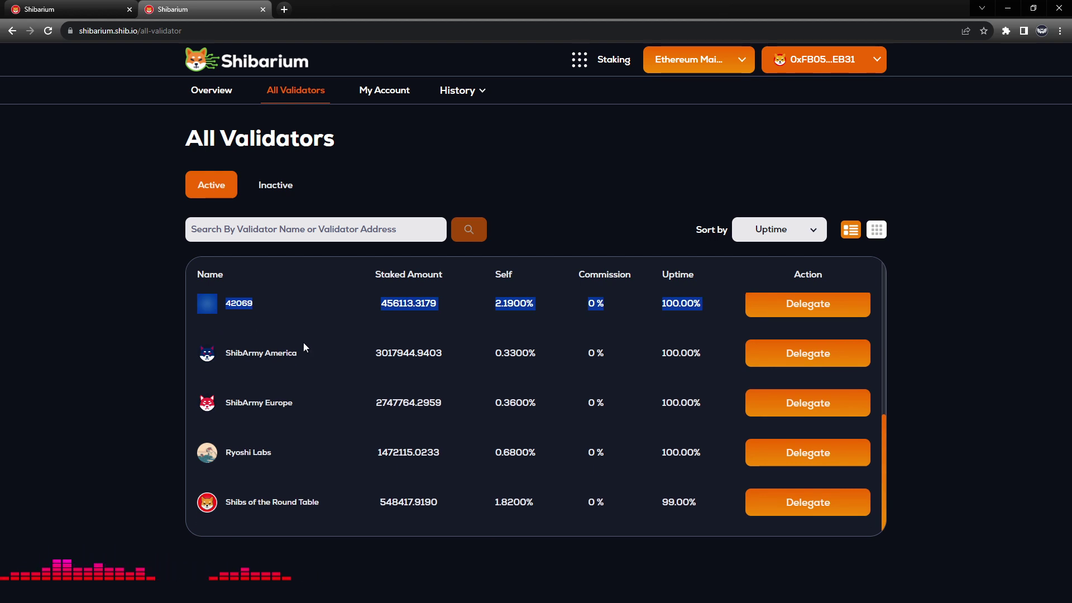
pyautogui.click(316, 344)
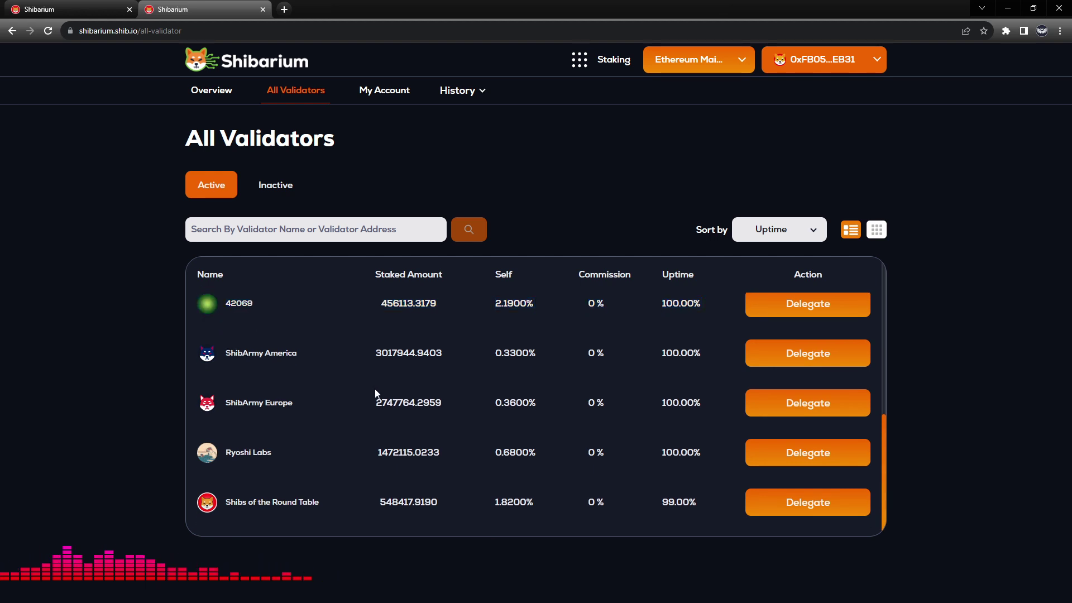
pyautogui.scroll(3, 375, 393)
pyautogui.scroll(2, 374, 392)
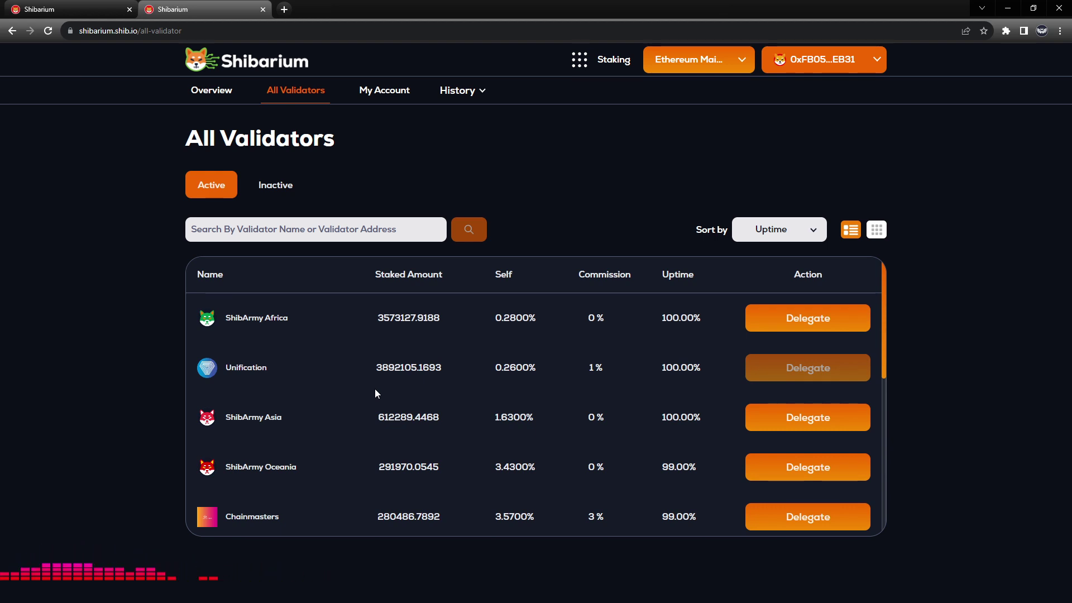
pyautogui.moveTo(375, 390)
pyautogui.mouseDown()
pyautogui.moveTo(830, 322)
pyautogui.moveTo(873, 343)
pyautogui.mouseUp()
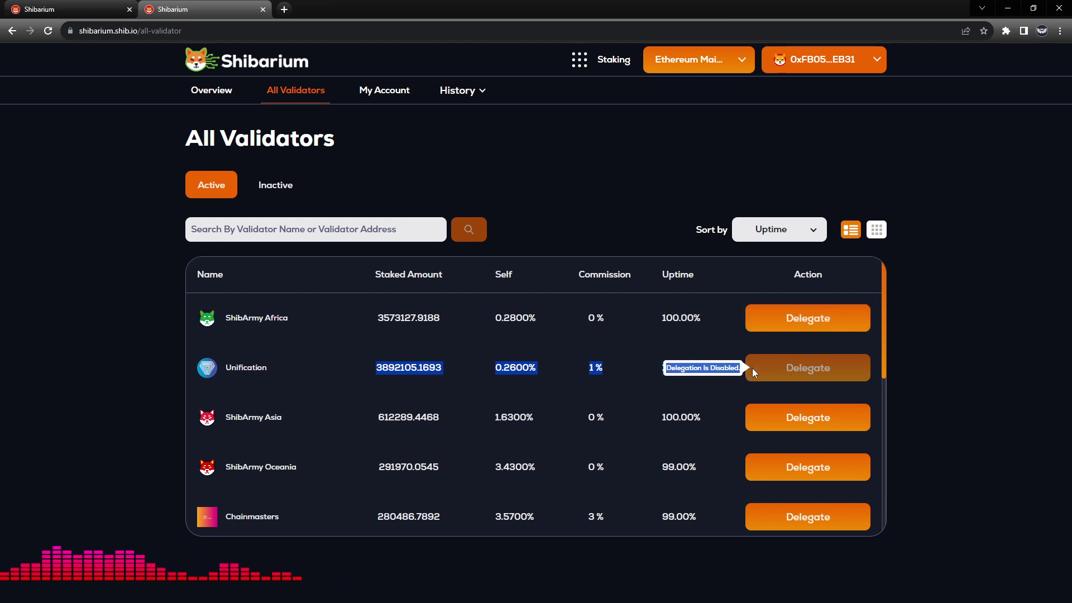
pyautogui.click(634, 359)
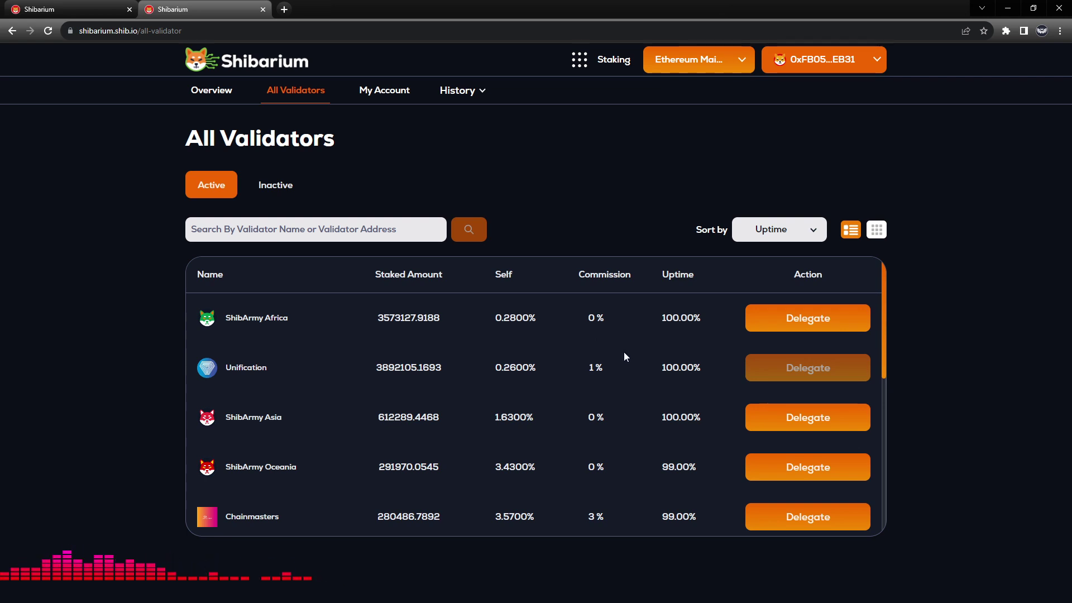
pyautogui.scroll(-2, 624, 352)
pyautogui.scroll(-1, 624, 352)
pyautogui.scroll(-2, 624, 357)
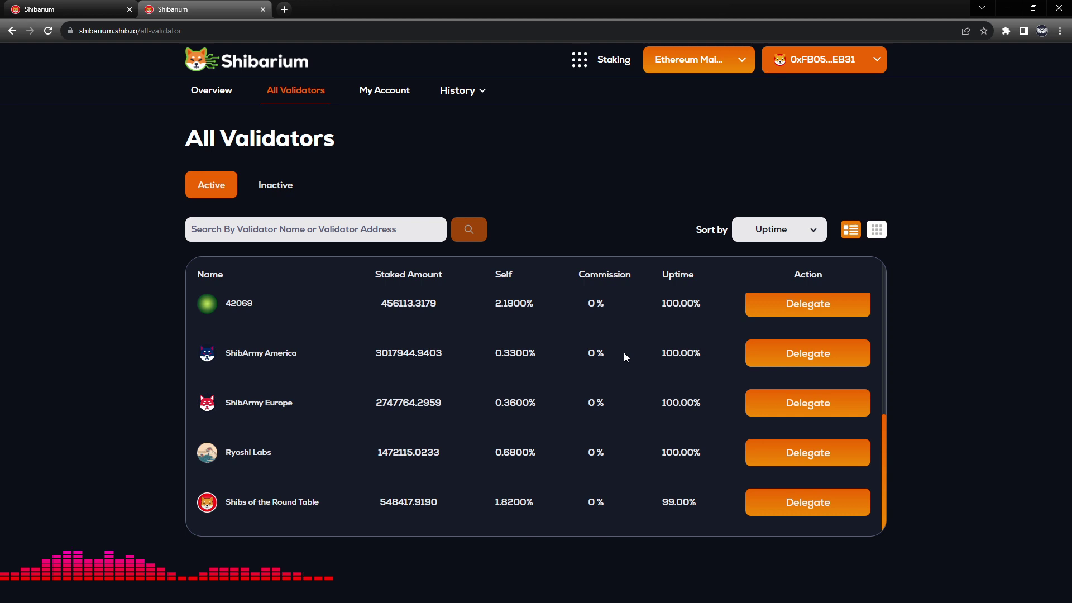
pyautogui.scroll(2, 623, 354)
pyautogui.scroll(1, 625, 353)
pyautogui.scroll(1, 623, 354)
pyautogui.scroll(1, 625, 358)
pyautogui.moveTo(624, 353); pyautogui.dragTo(610, 318)
pyautogui.click(682, 347)
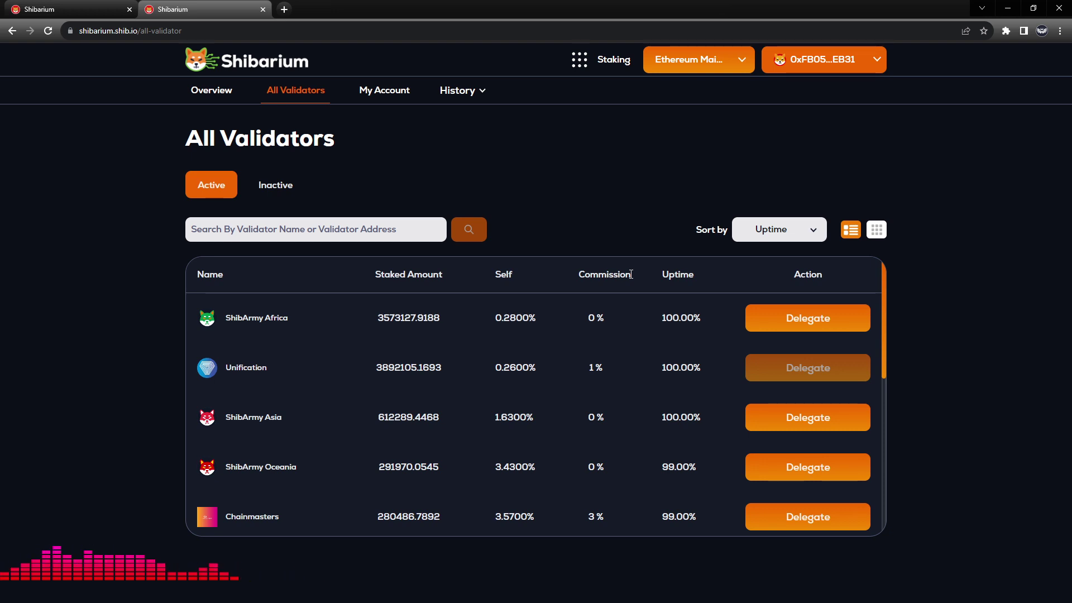
pyautogui.scroll(-1, 643, 360)
pyautogui.scroll(-1, 641, 363)
pyautogui.scroll(-1, 638, 362)
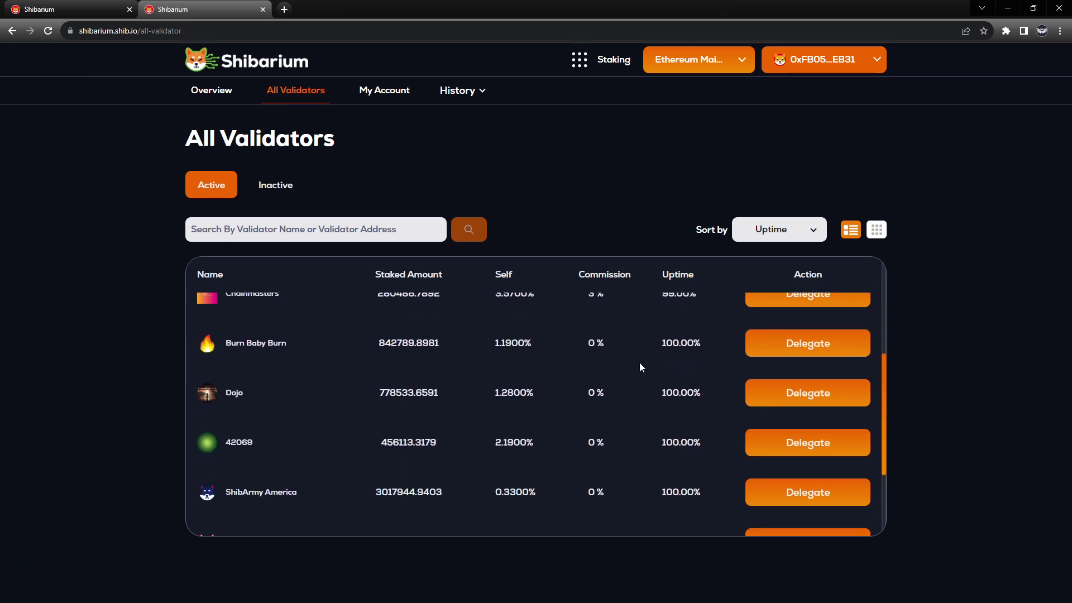
pyautogui.scroll(-1, 558, 436)
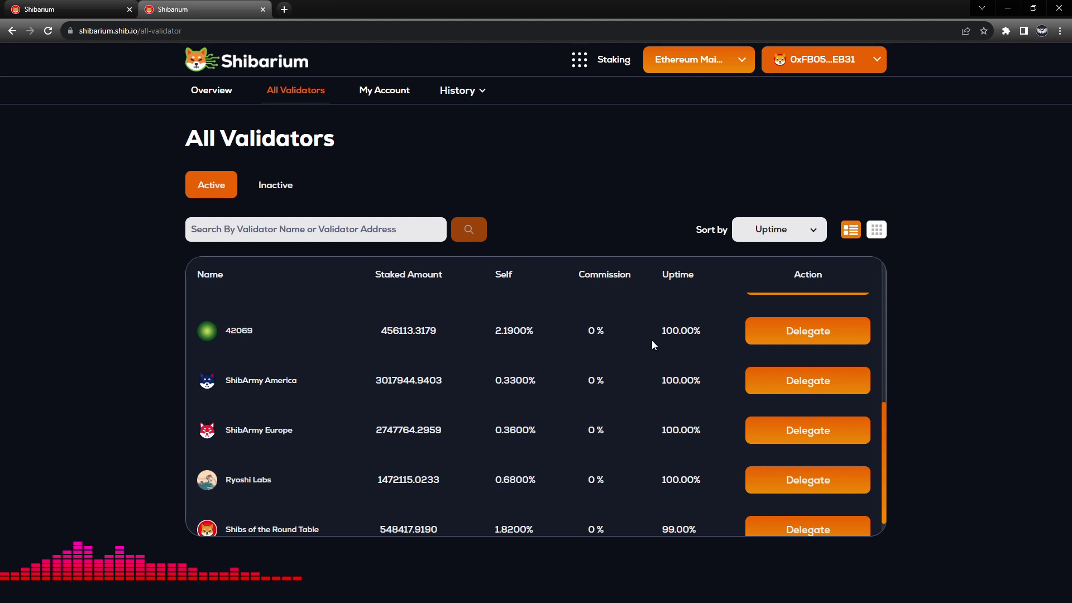
# Start delegating to validator 42069, enter 100 BONE, and continue past approval.
pyautogui.click(798, 344)
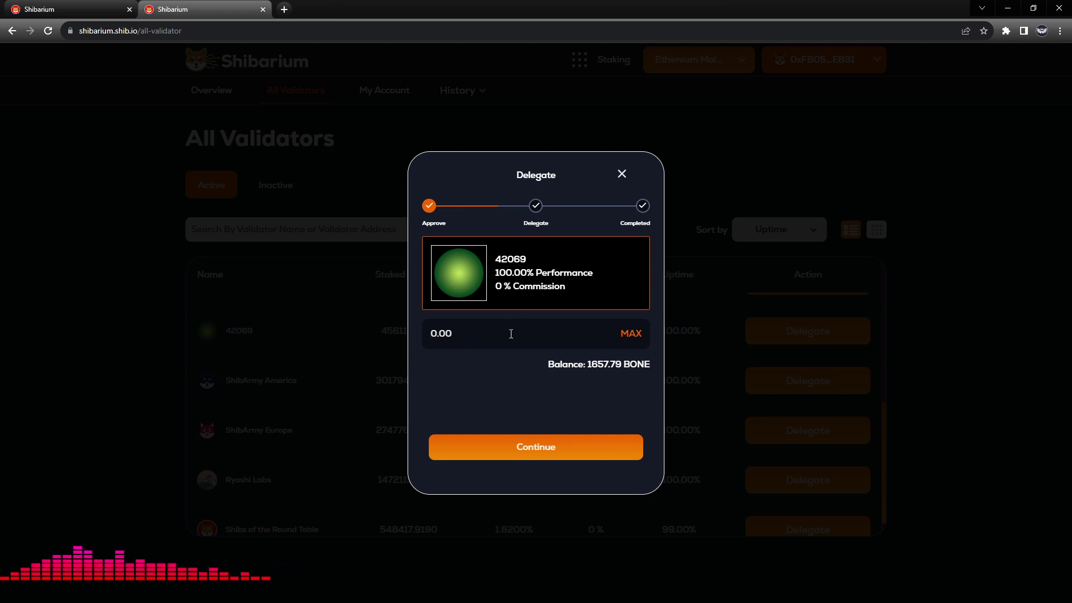
pyautogui.click(483, 334)
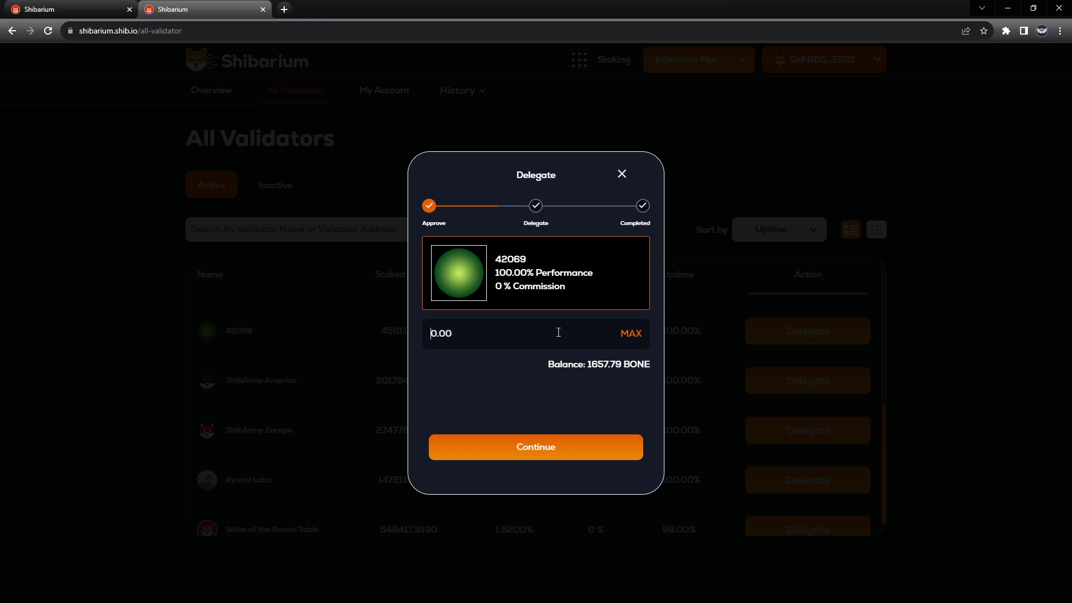
pyautogui.click(558, 333)
pyautogui.write('100')
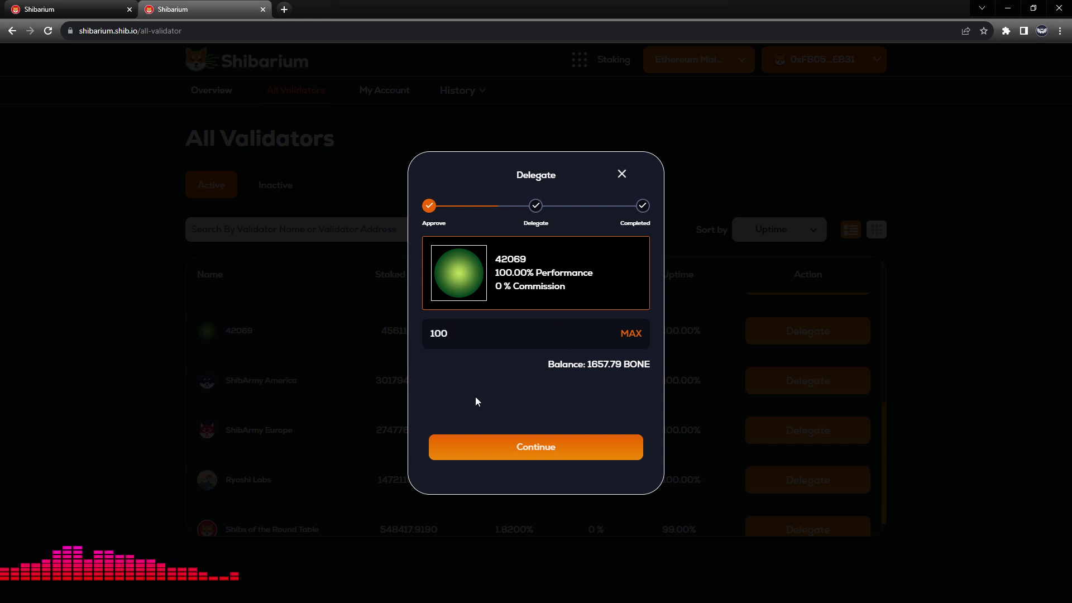
pyautogui.click(520, 453)
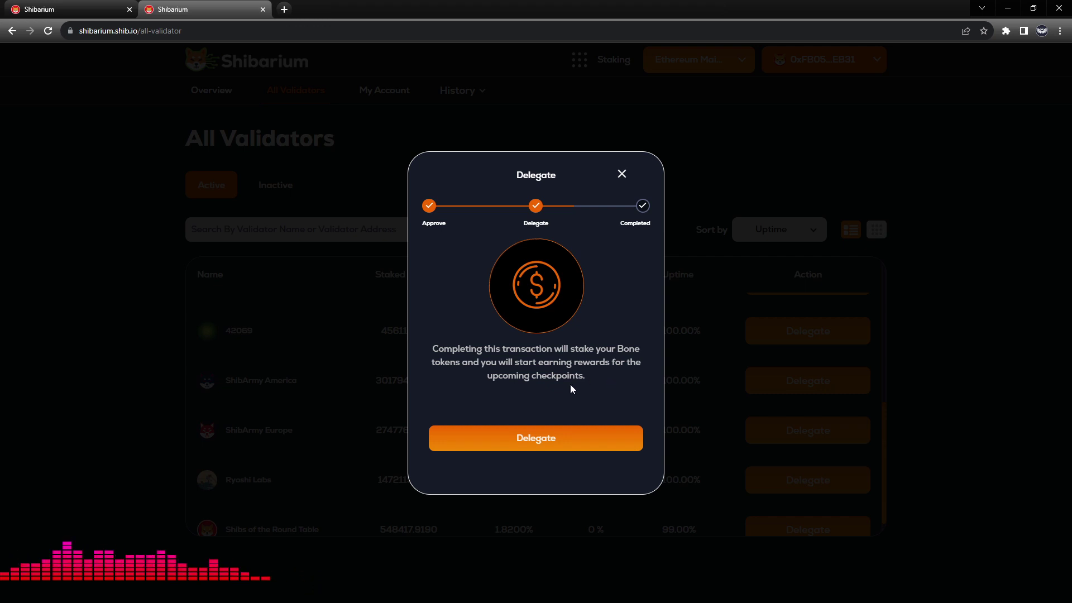
# Submit the 100 BONE delegation and confirm the transaction in MetaMask.
pyautogui.click(535, 438)
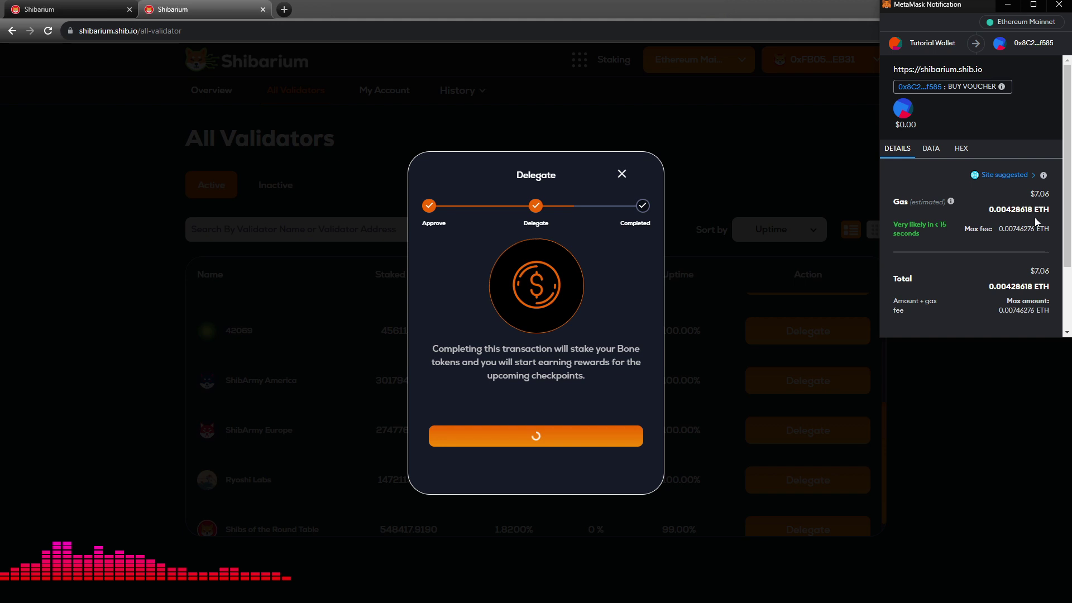
pyautogui.scroll(-2, 1006, 256)
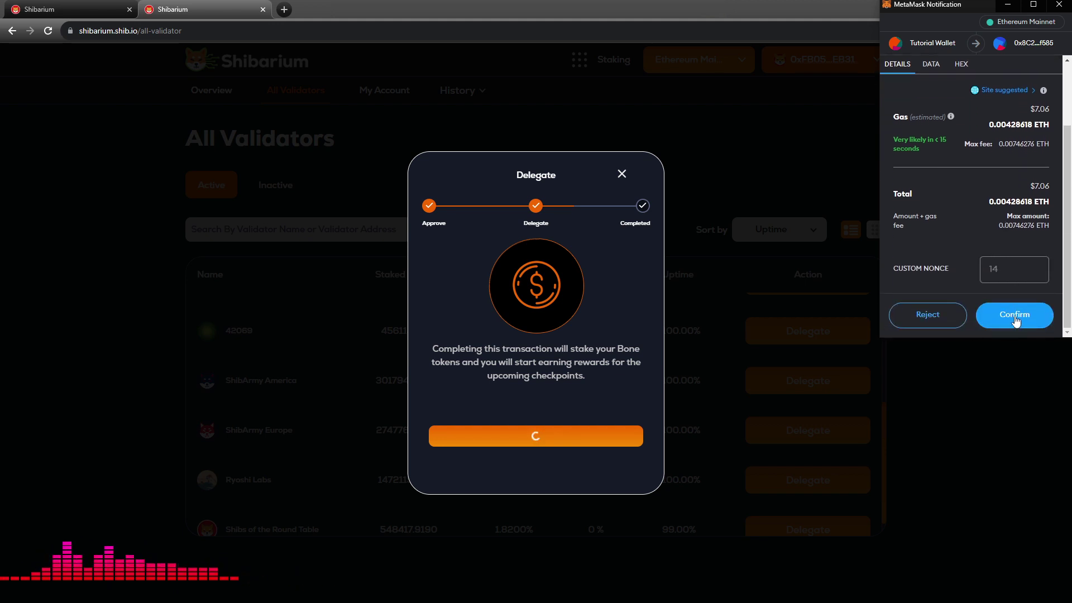
pyautogui.click(1015, 317)
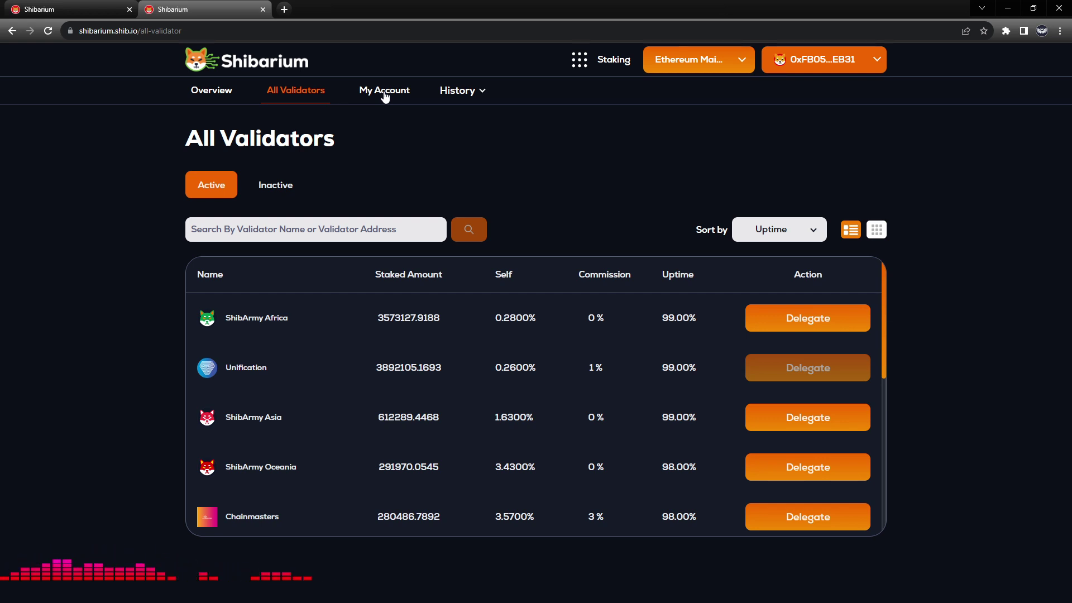
# Switch to My Account to view the staked BONE summary.
pyautogui.click(385, 93)
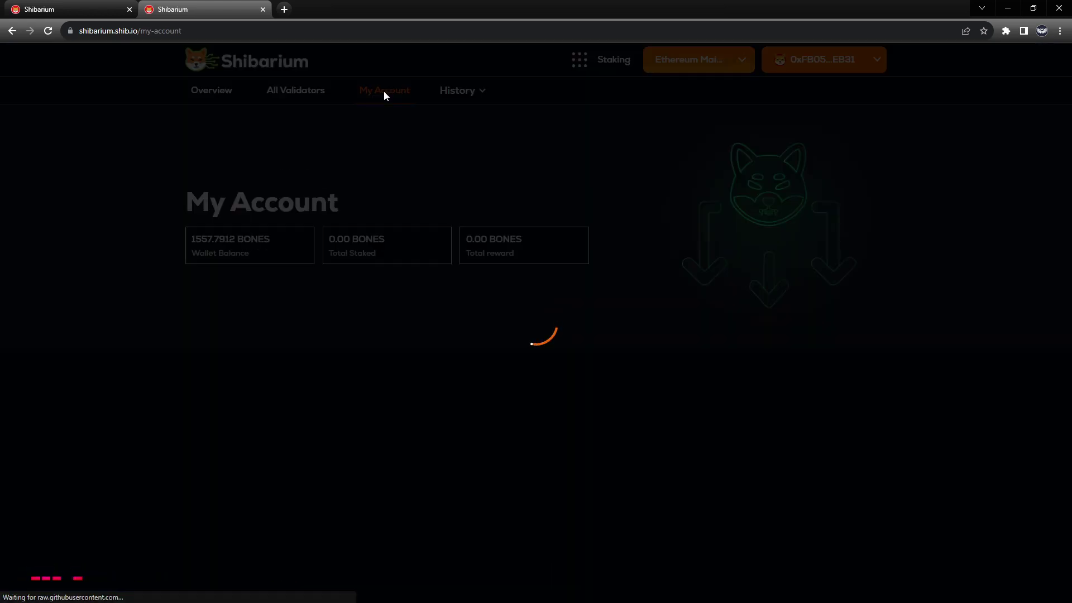